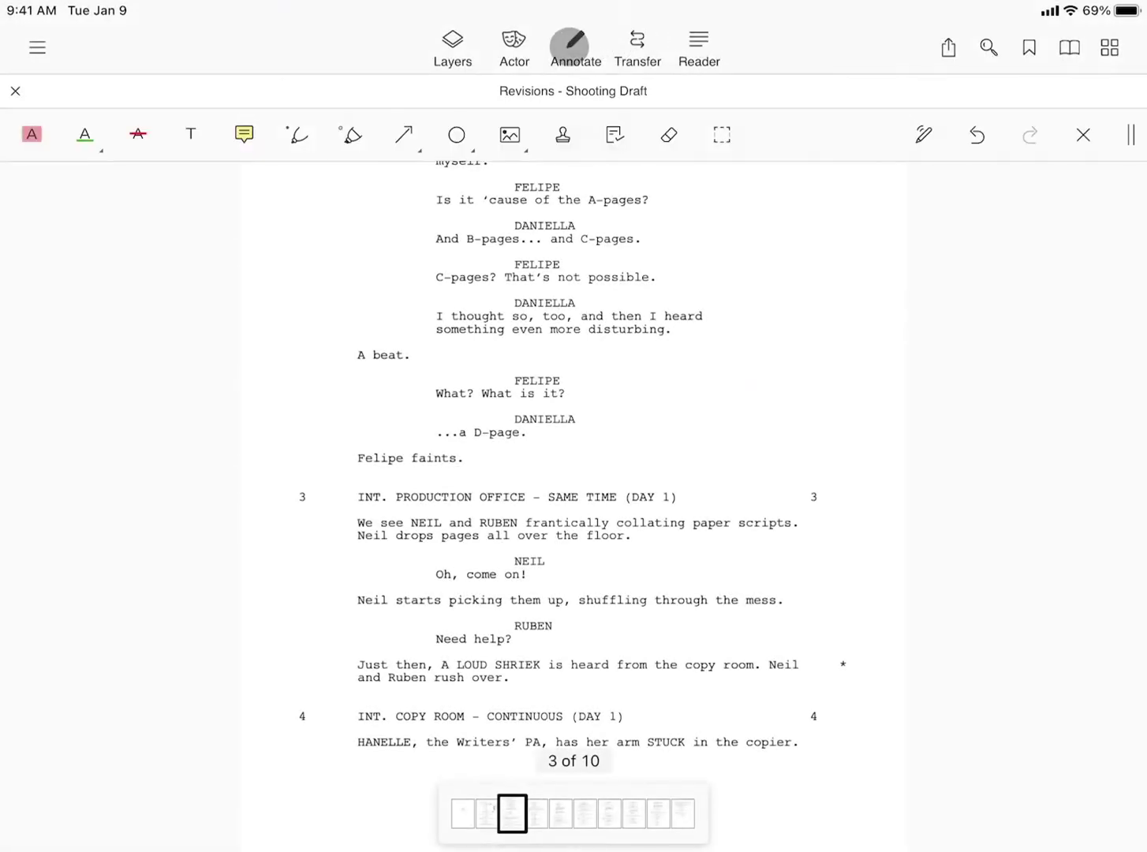
Bring up the Image tool's camera and photo library choices over page 3 of the shooting draft
click(509, 135)
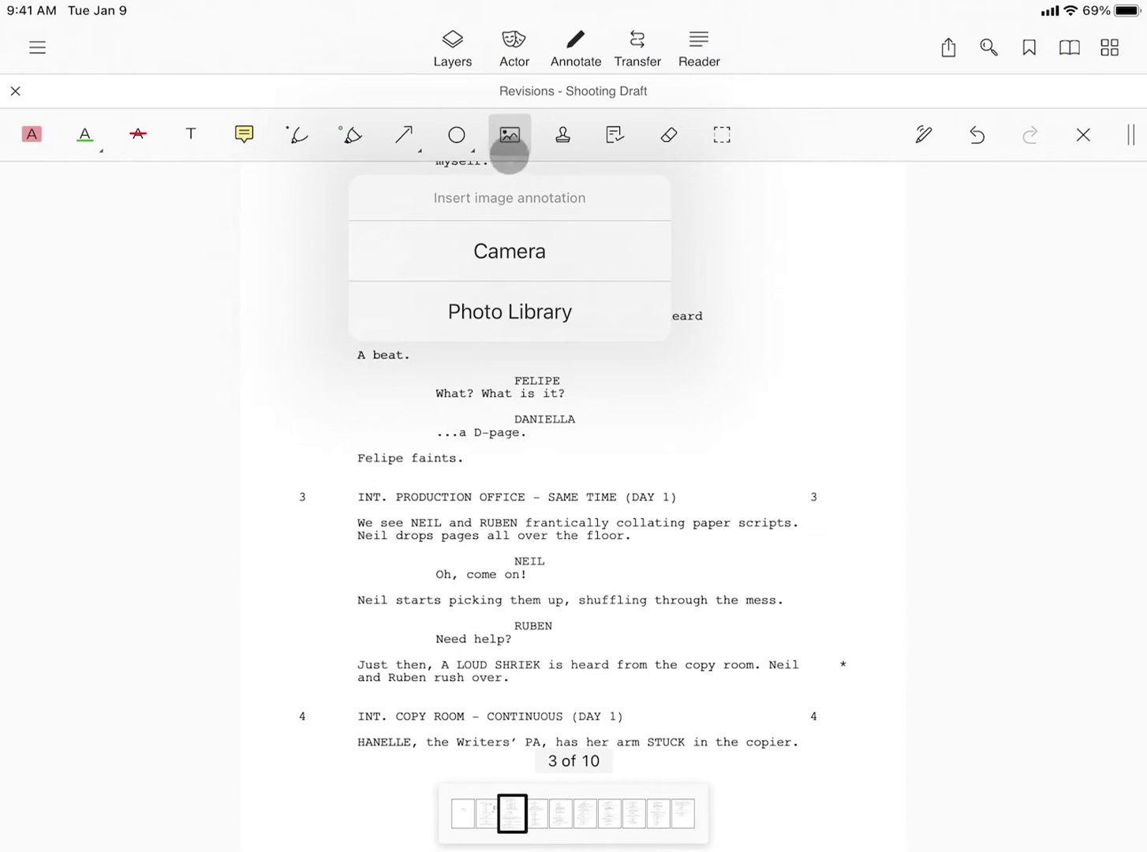
click(513, 251)
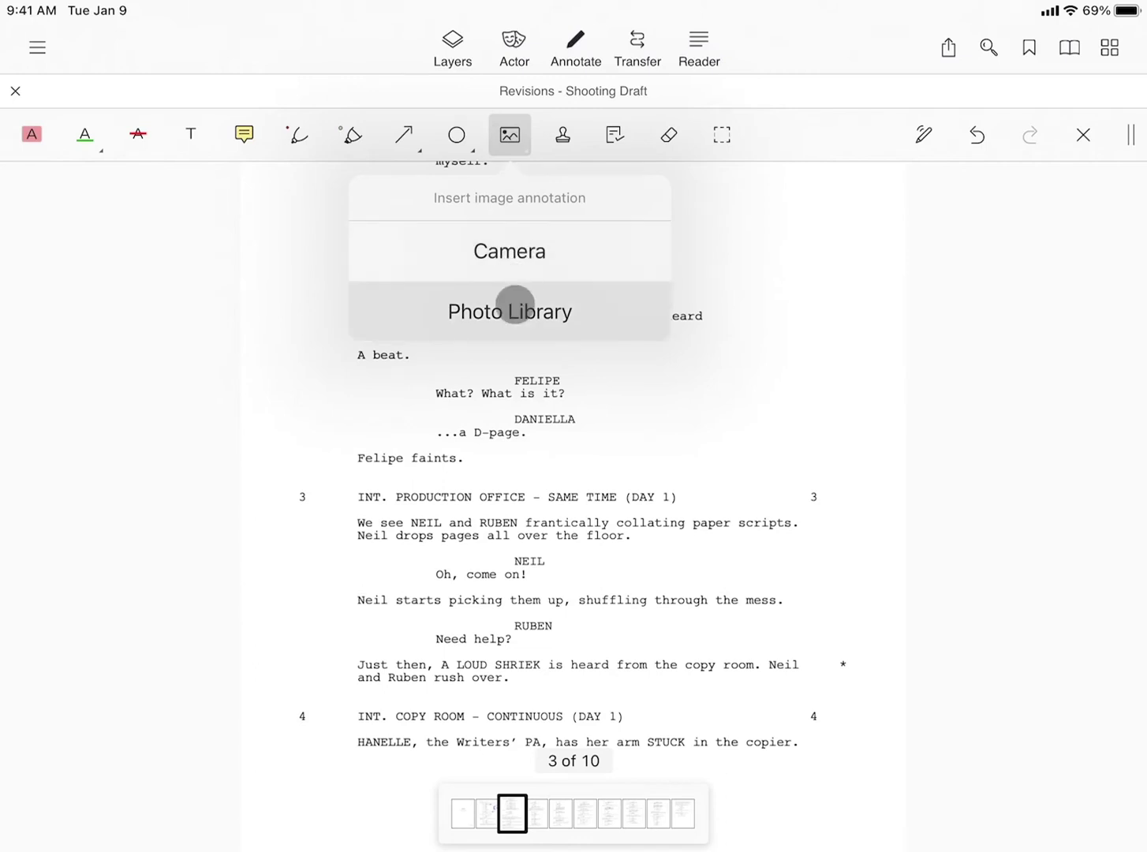
Choose the office photo from the Scriptation album in the photo library
click(514, 311)
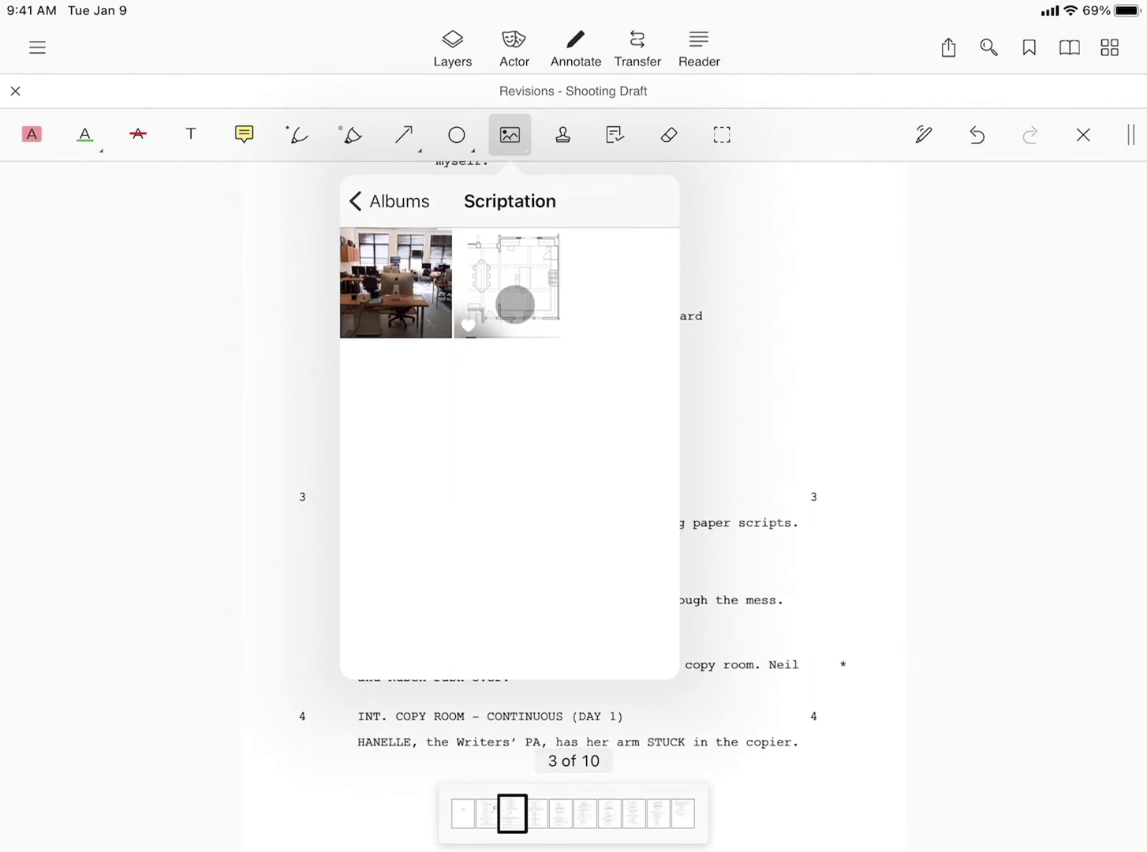
click(426, 293)
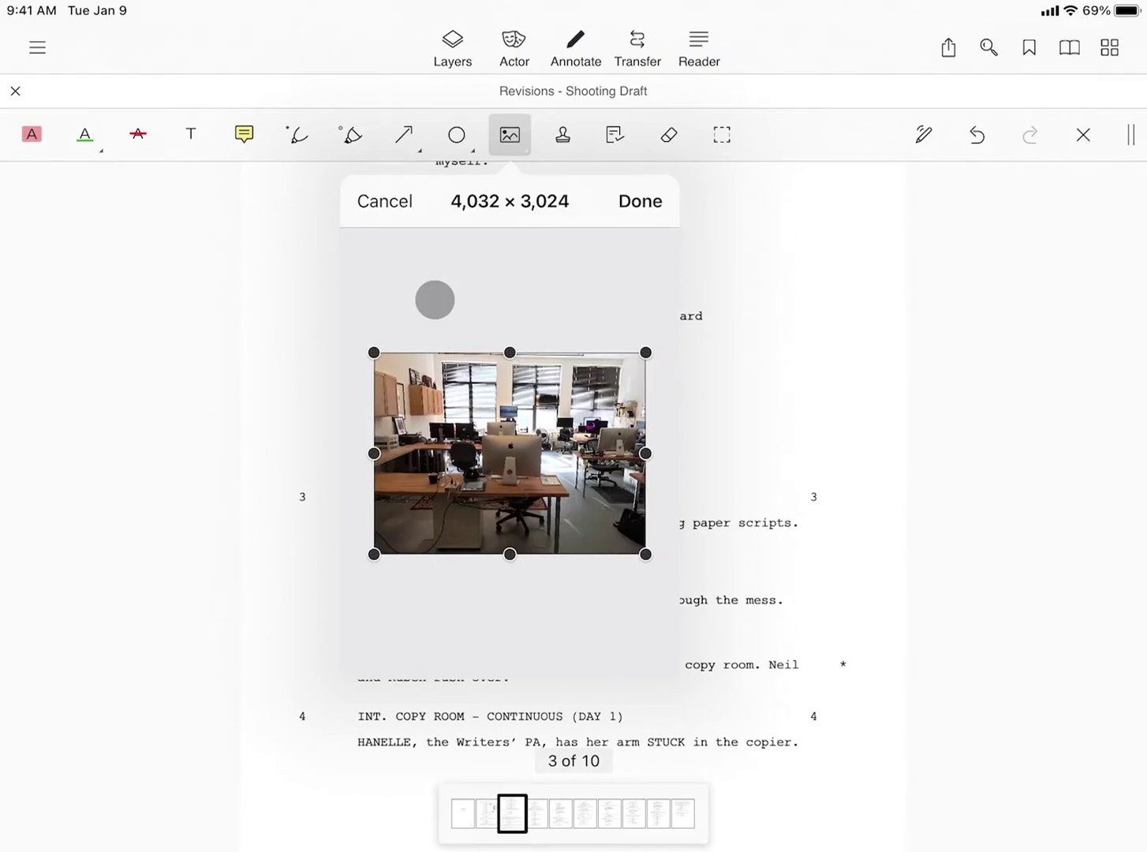
Place the office photo, drag its corner larger, save it and check Saved Annotations
click(639, 201)
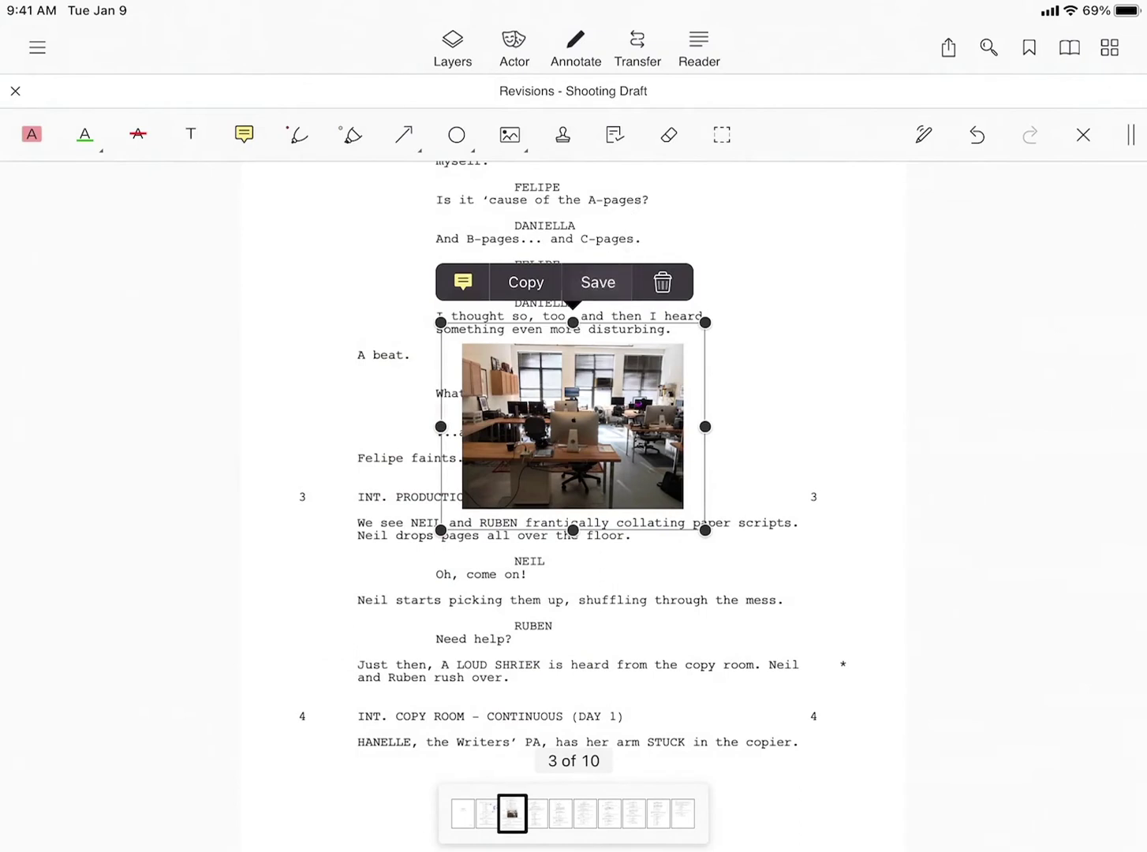
mouse_move(477, 491)
mouse_down()
mouse_move(647, 381)
mouse_move(558, 459)
mouse_up()
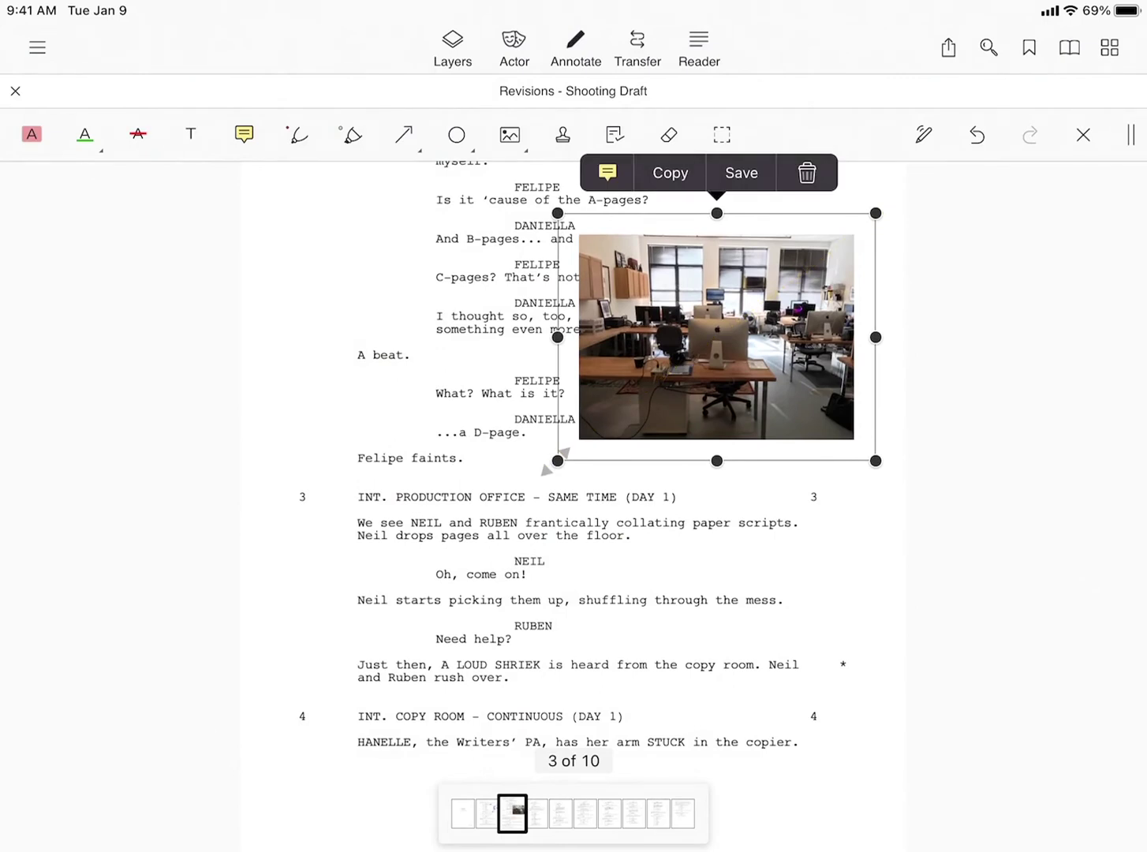
click(741, 172)
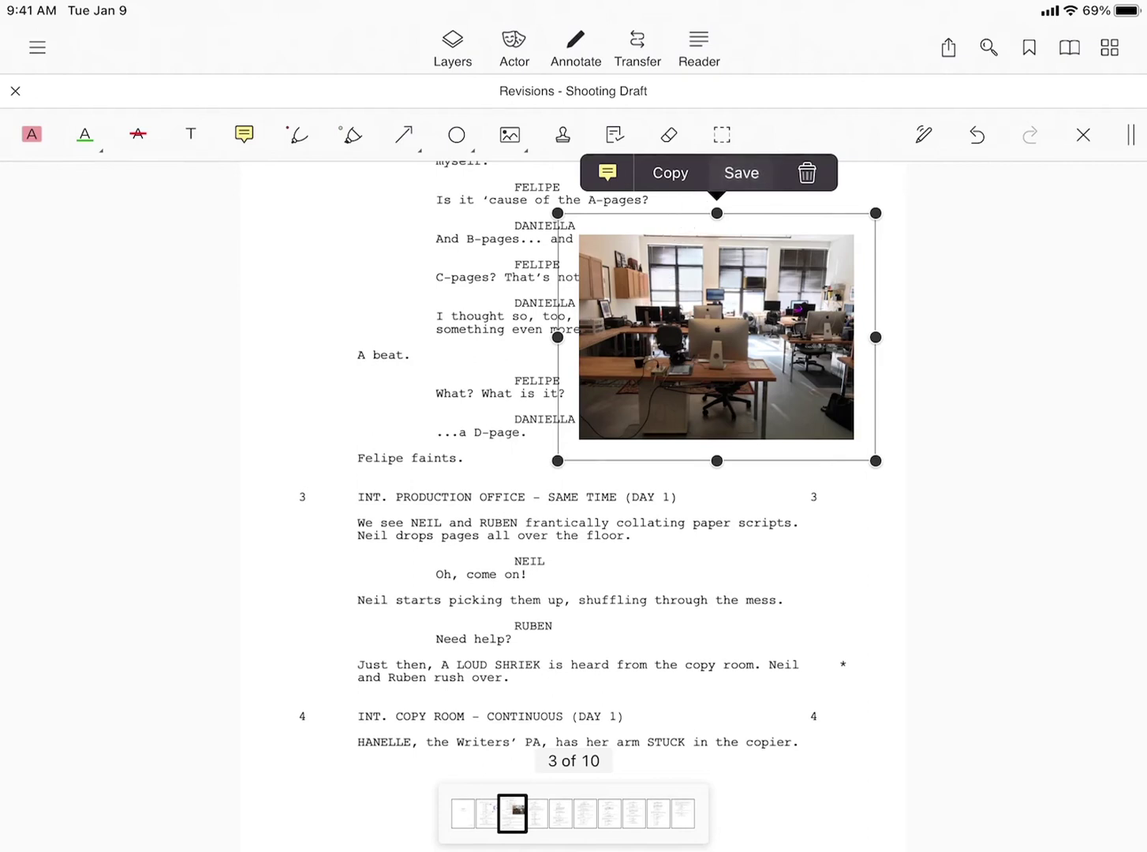
click(614, 135)
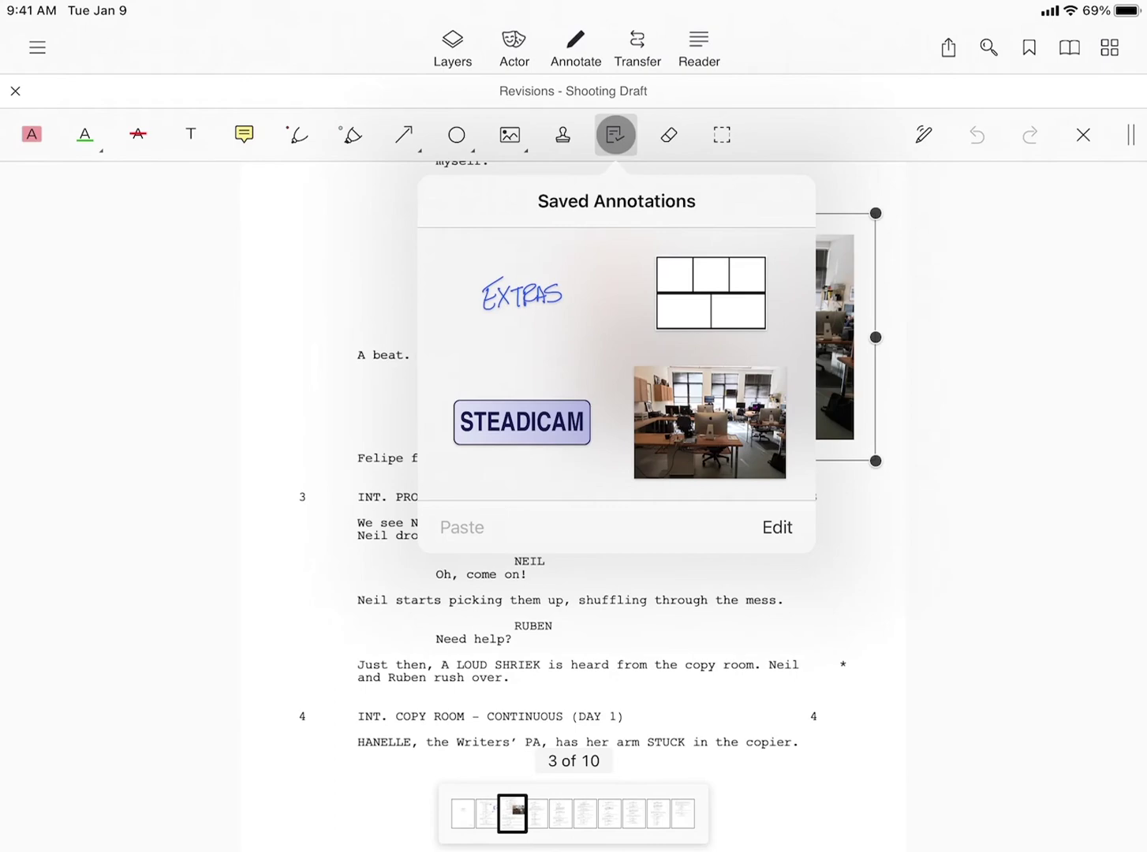
click(614, 135)
Swipe back to page 1 of the script with the annotated floor plan
drag(583, 176, 559, 209)
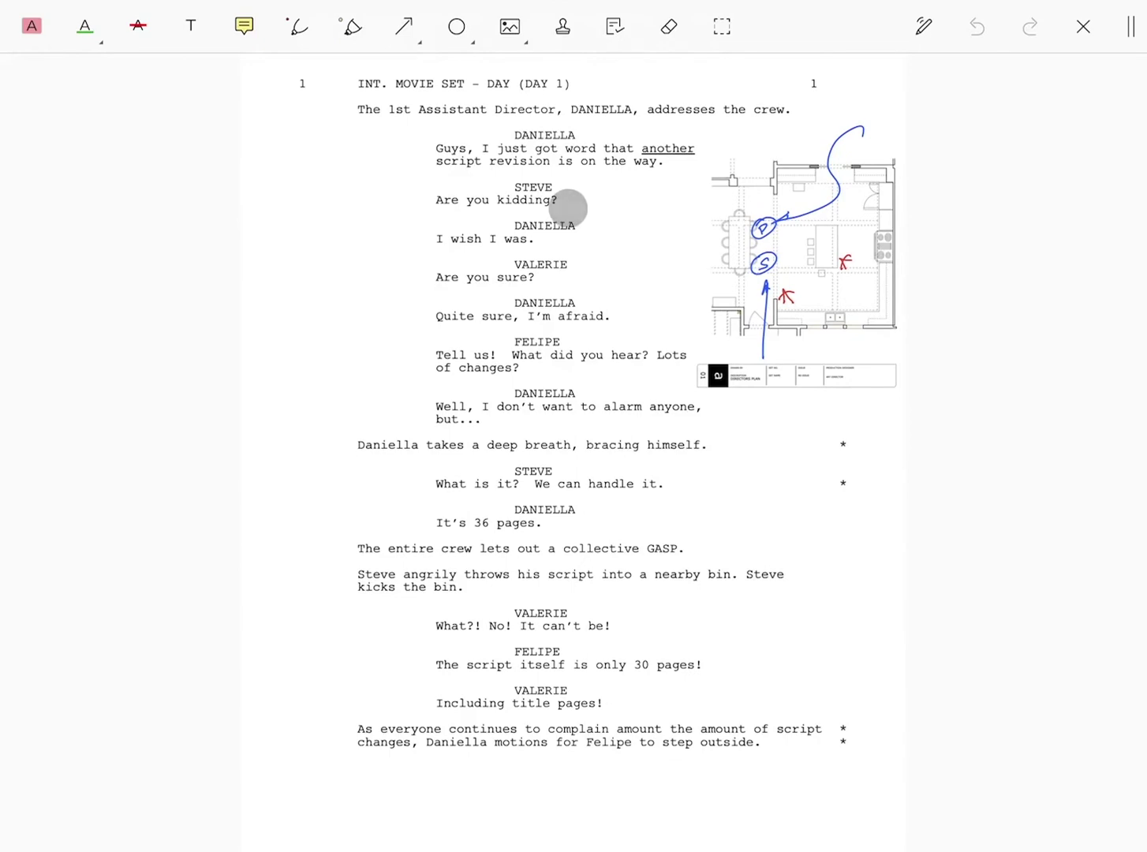
scroll(570, 208, up, 5)
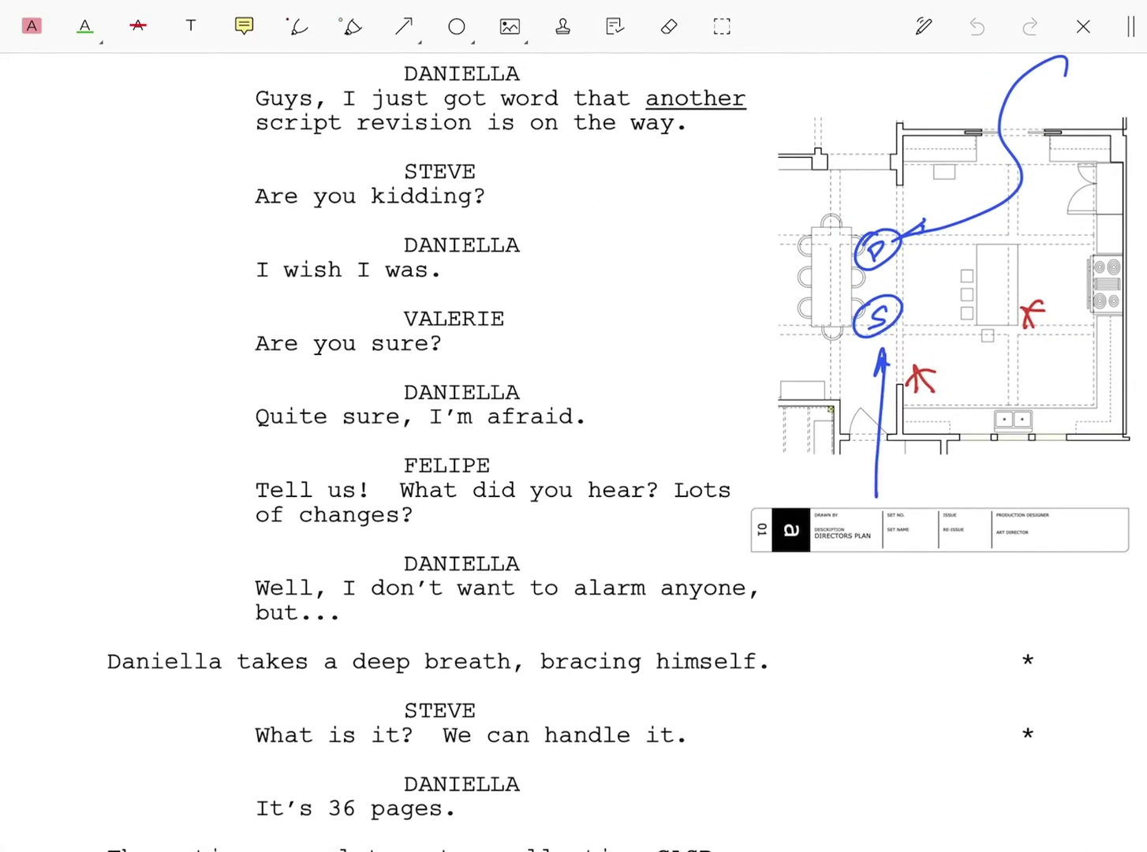